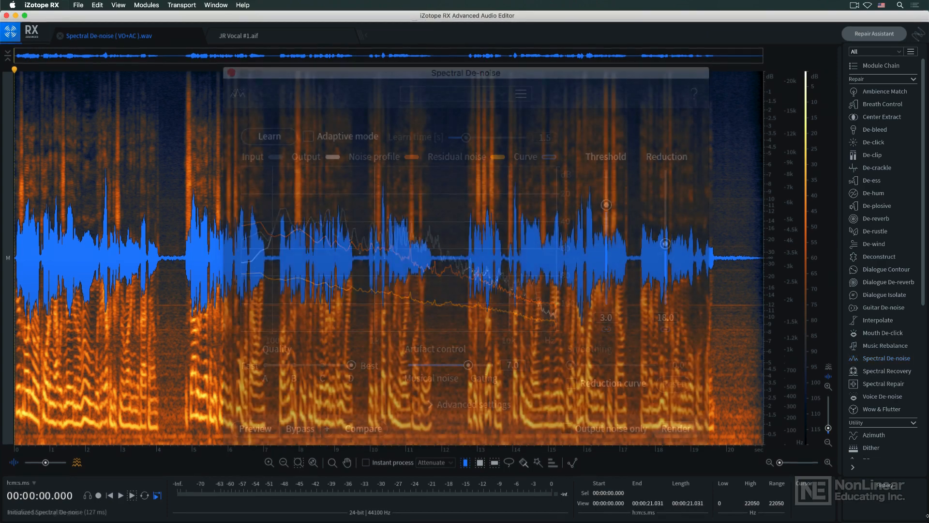
- Play the original voice recording and try Adaptive mode in Spectral De-noise
key(space)
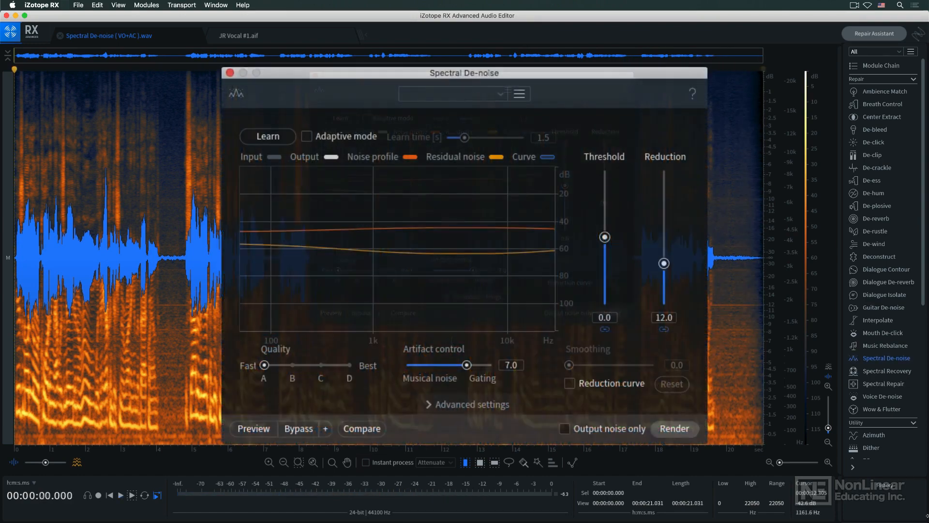
click(308, 137)
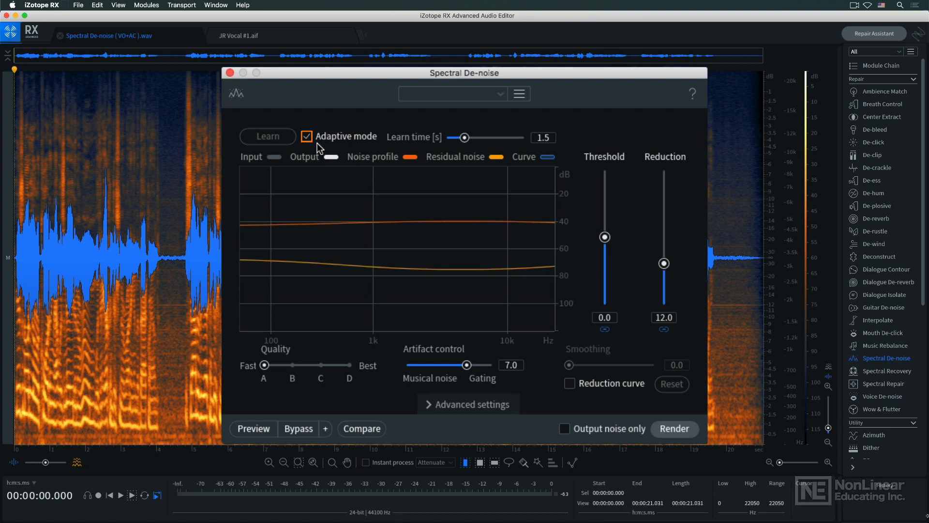
click(307, 136)
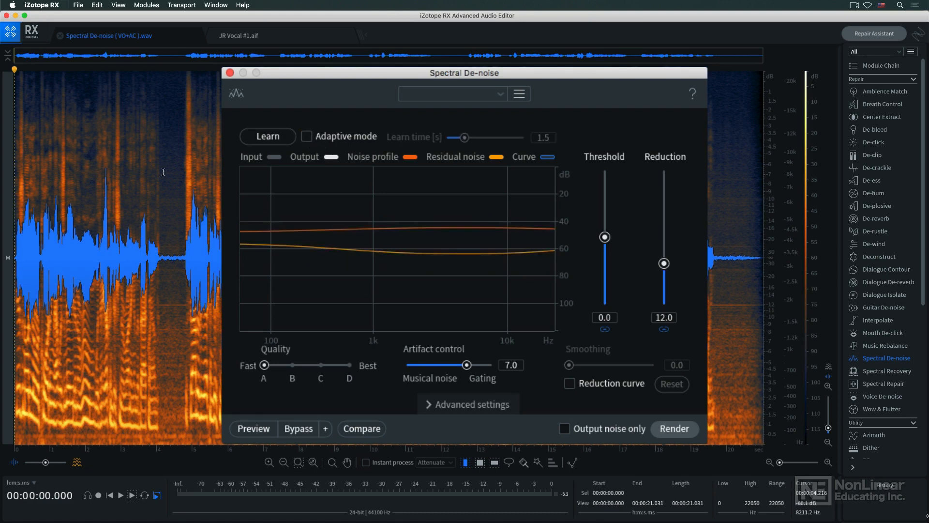
- Learn the Spectral De-noise profile from the noise-only gap at about 4.13 to 4.76 seconds, and clear the selection
drag(161, 172, 183, 170)
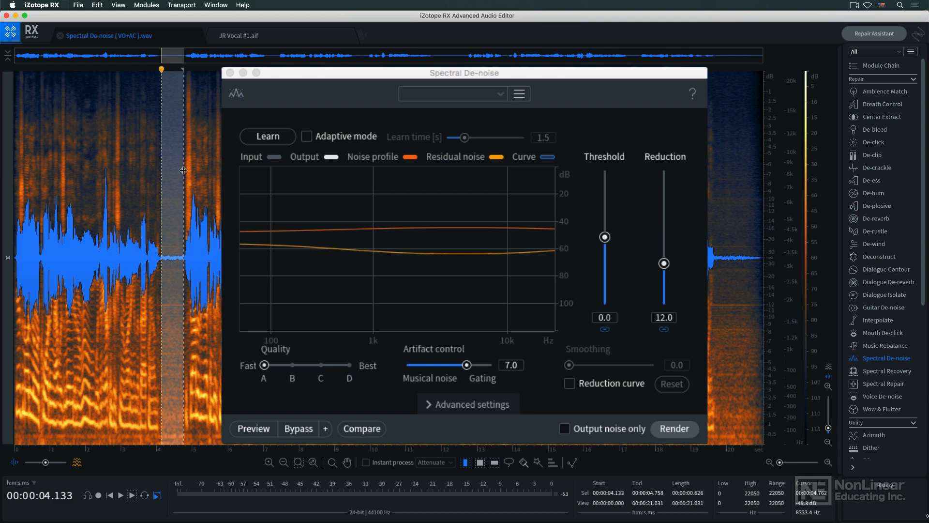
click(289, 140)
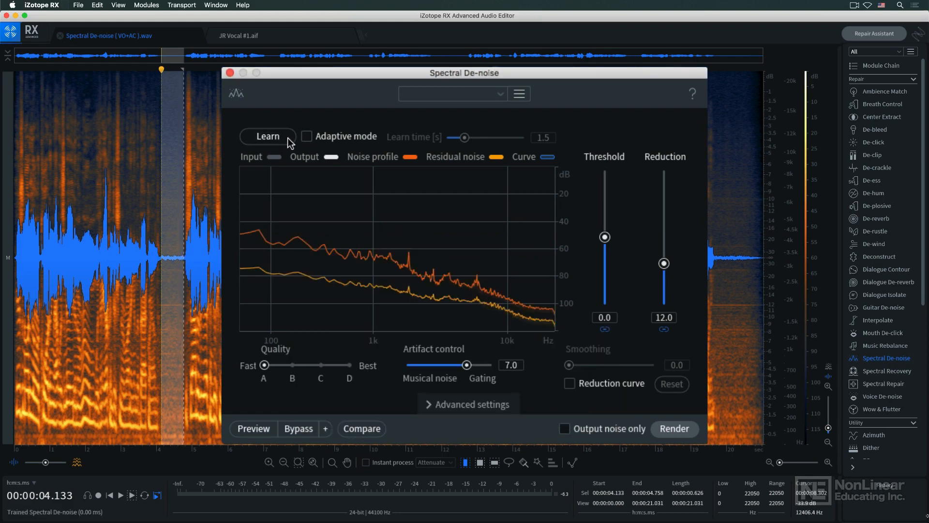
key(super+d)
- Play the unprocessed recording and compare it with a Spectral De-noise preview at the current settings
key(space)
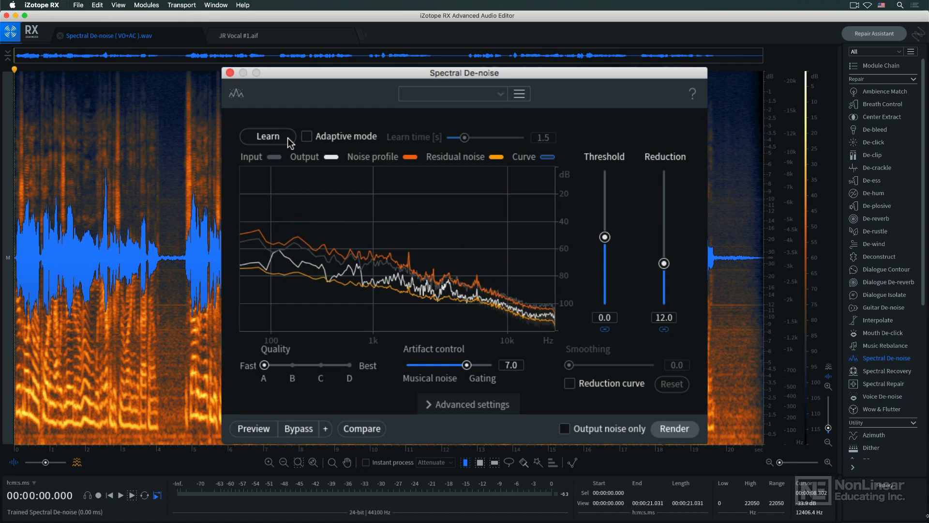
key(space)
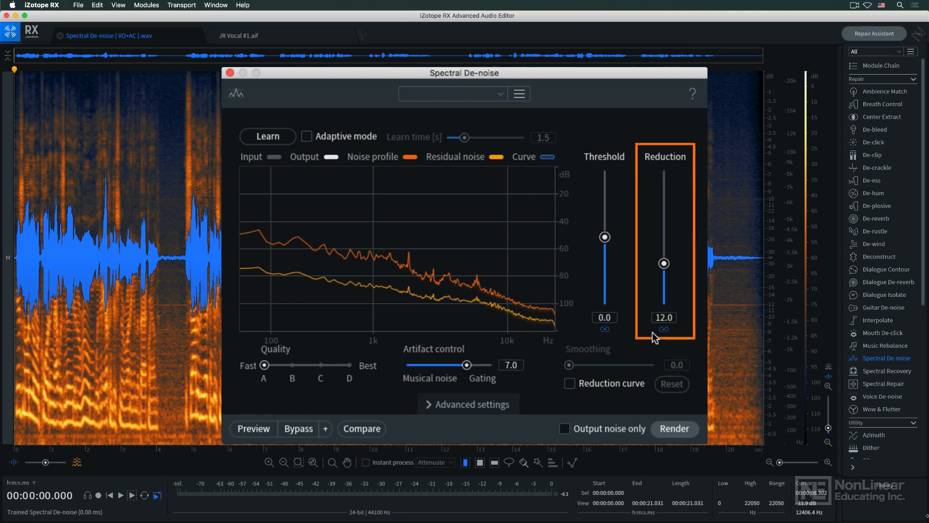
click(270, 430)
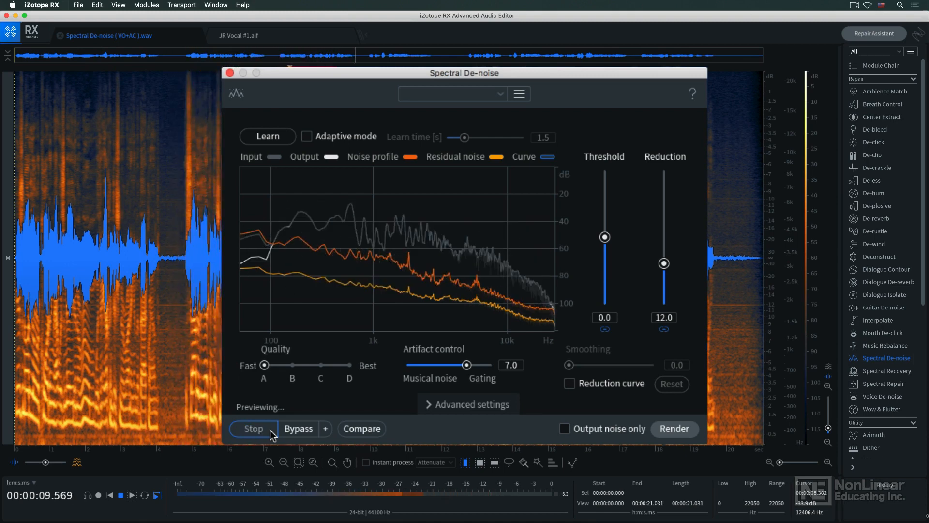
click(271, 434)
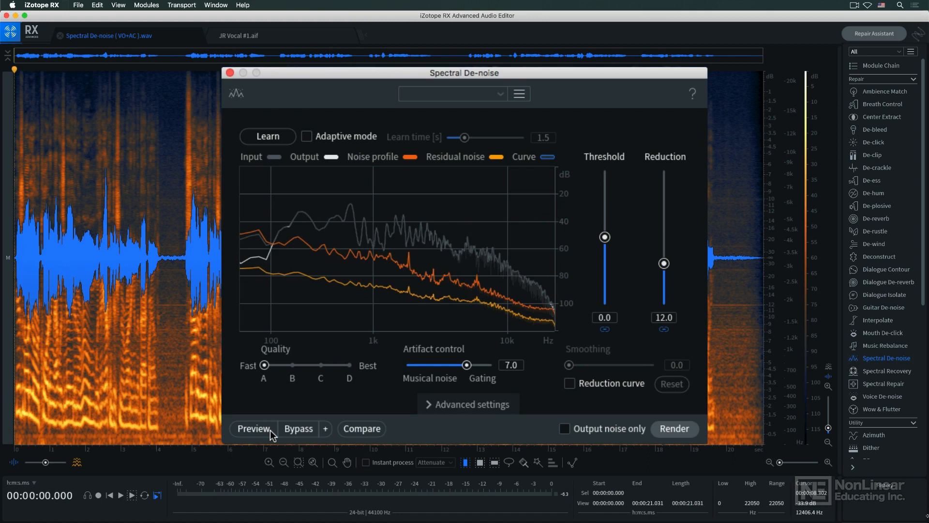
- Set Spectral De-noise to a threshold of 3.0, a reduction of 18.0 and quality D, previewing the sound along the way
drag(606, 237, 610, 206)
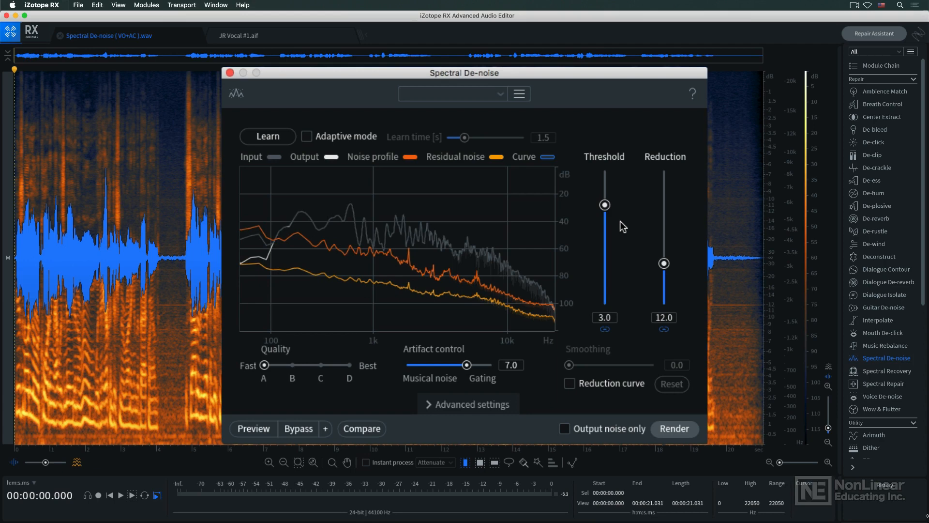
drag(664, 263, 666, 247)
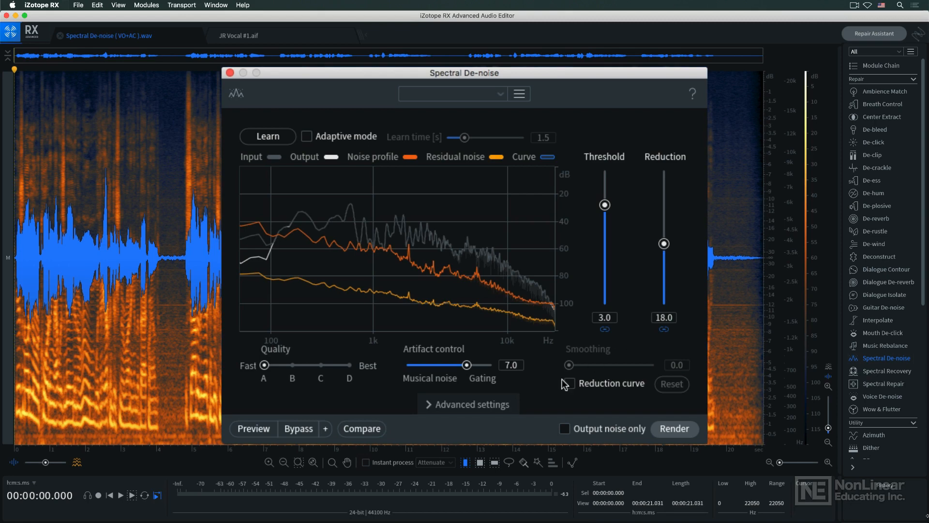
click(273, 431)
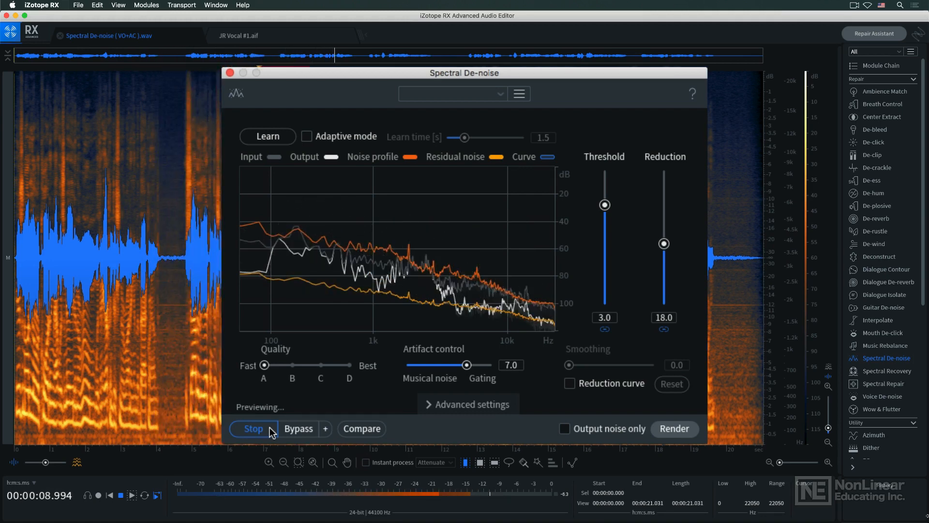
click(270, 429)
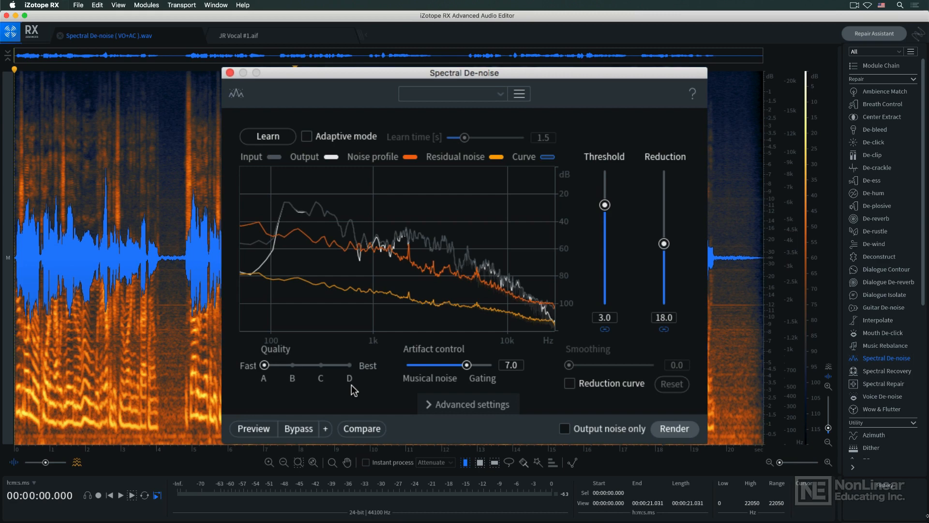
click(350, 365)
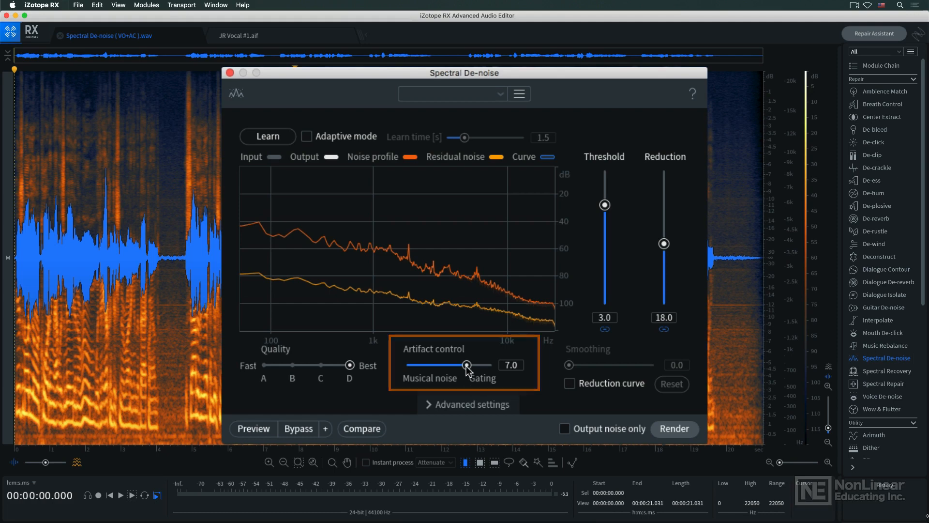
- Try an artifact control value of 3.0, restore its default of 7.0, and preview the denoised recording
drag(467, 365, 432, 376)
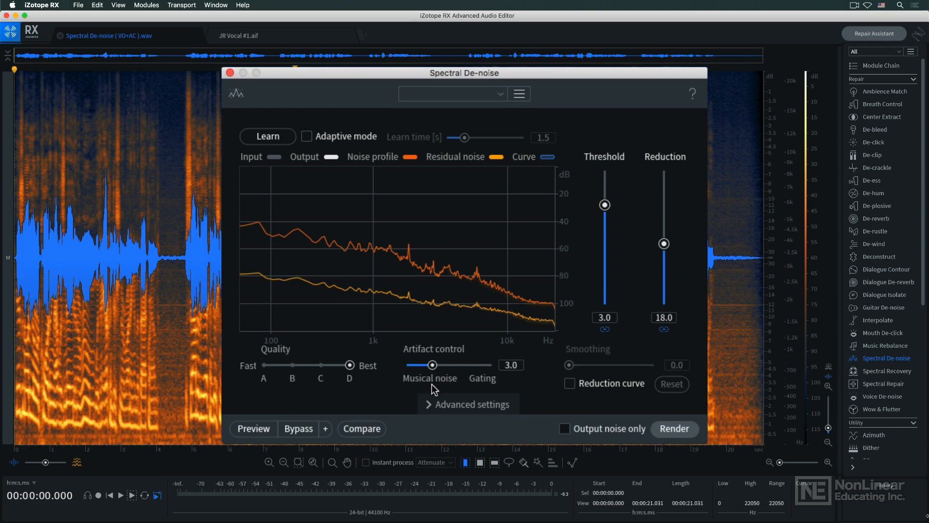
double_click(434, 367)
click(269, 428)
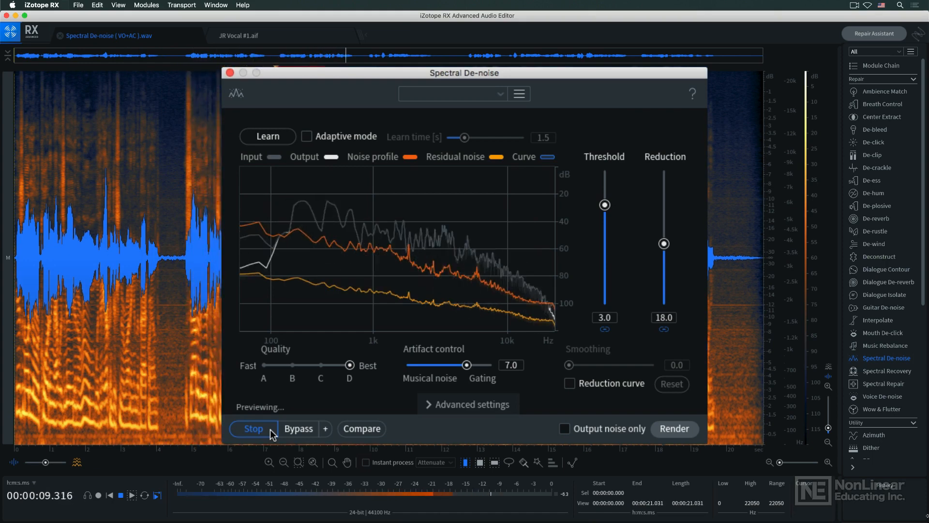
click(270, 429)
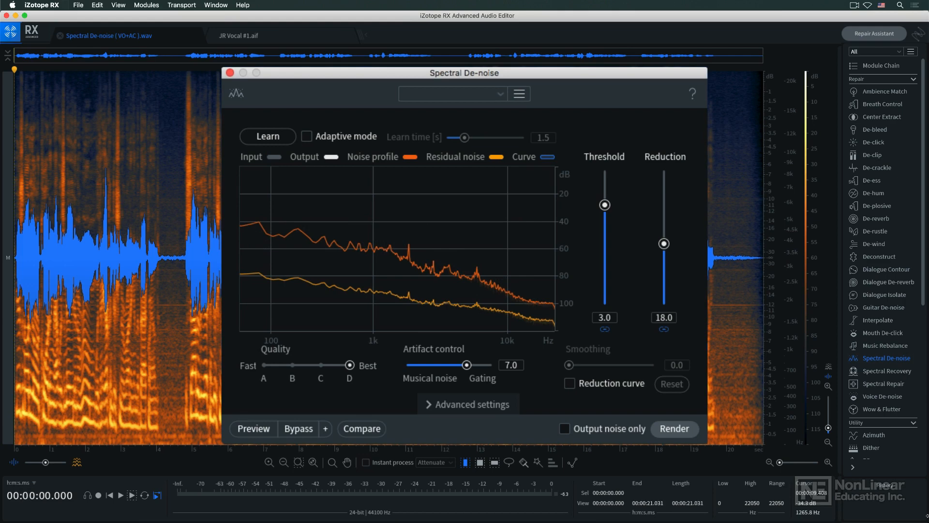
- Expand the advanced settings of Spectral De-noise and examine the algorithm choices
click(472, 404)
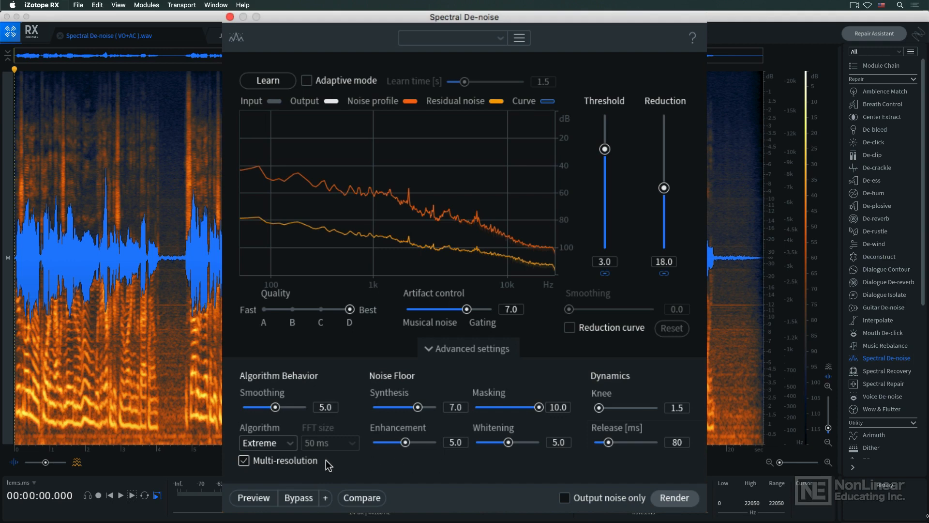
click(289, 443)
click(286, 445)
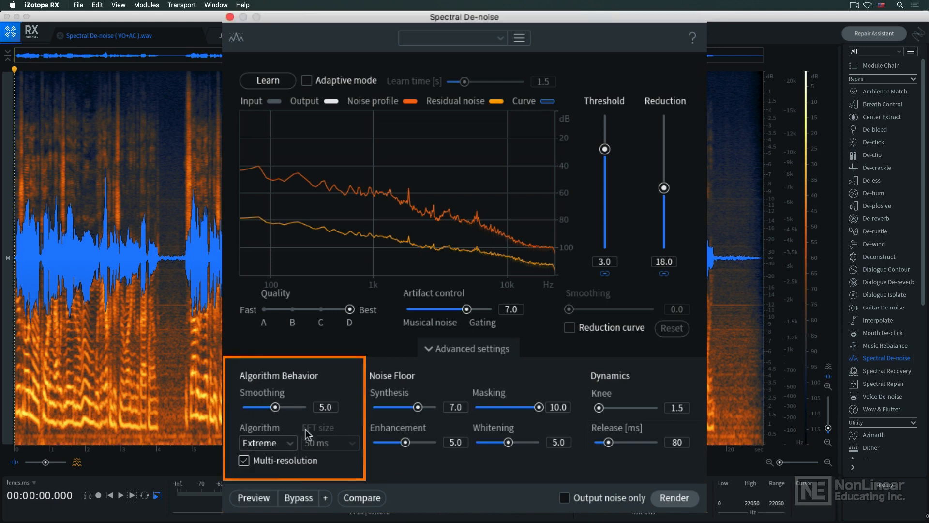
- Try quality A and check its FFT size choices, then restore quality D and collapse the advanced settings
drag(349, 309, 274, 321)
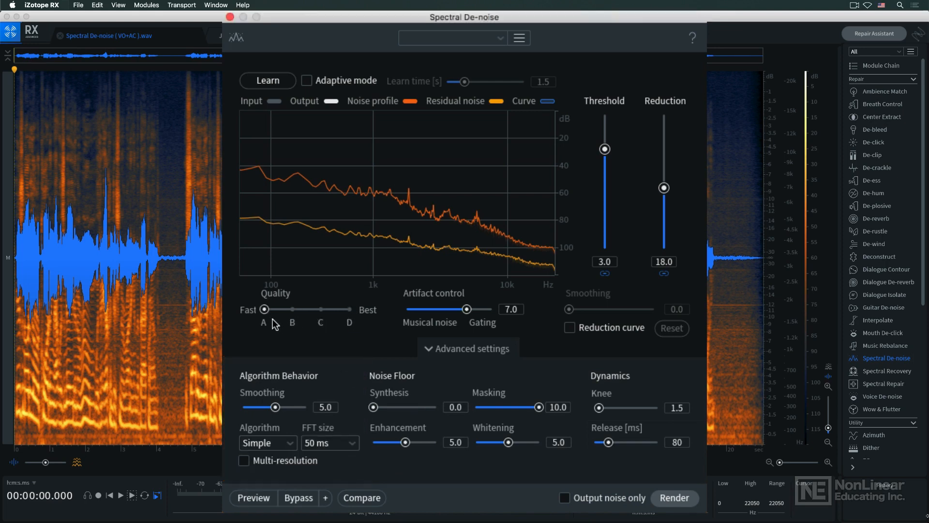
click(355, 442)
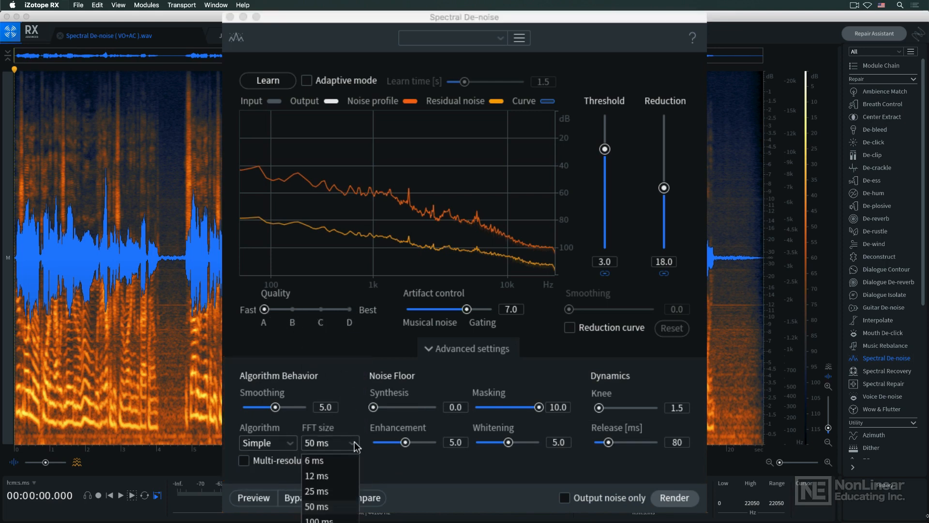
click(370, 474)
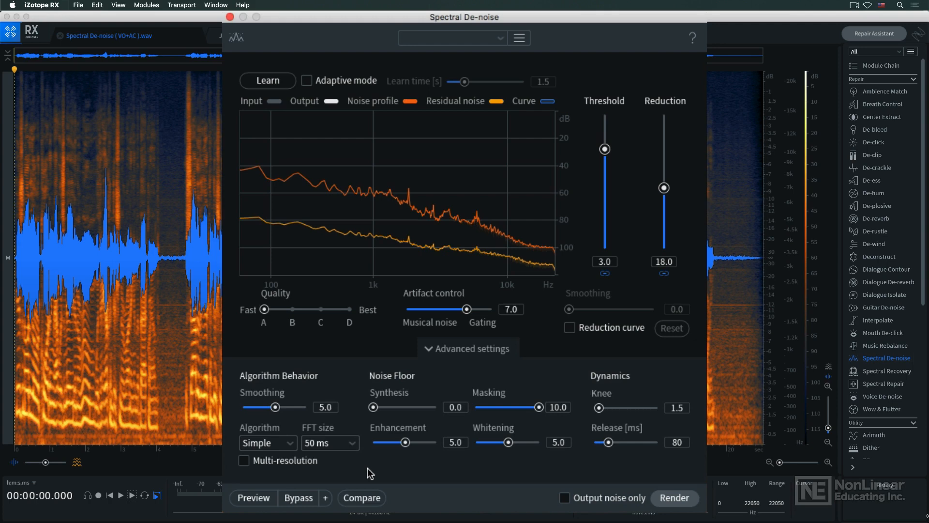
click(350, 309)
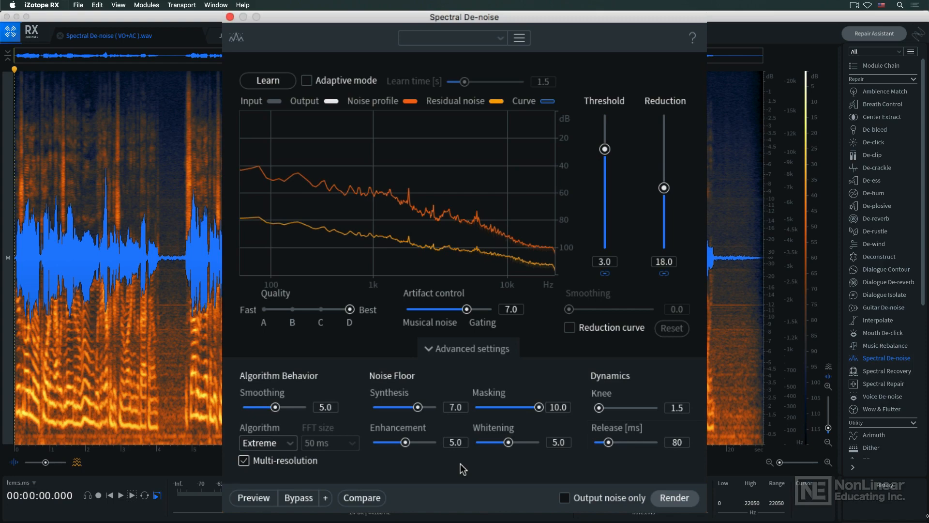
click(479, 349)
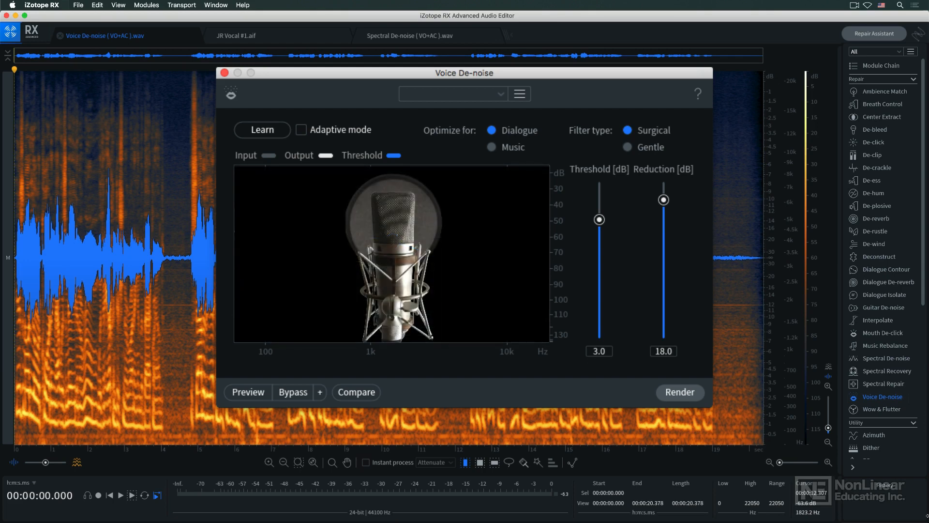
- Learn the Voice De-noise profile from the noise-only gap at about 4.00 to 4.57 seconds, and preview the result against the original
drag(161, 242, 190, 242)
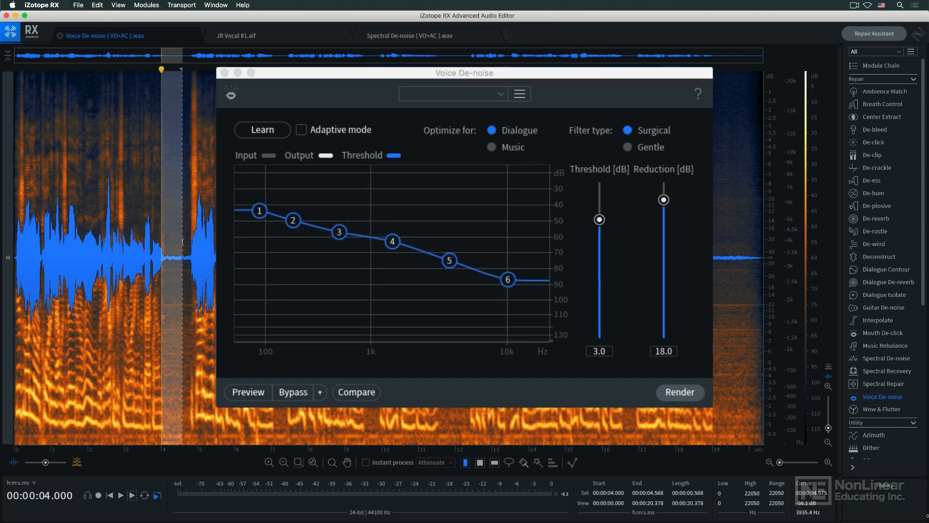
click(277, 130)
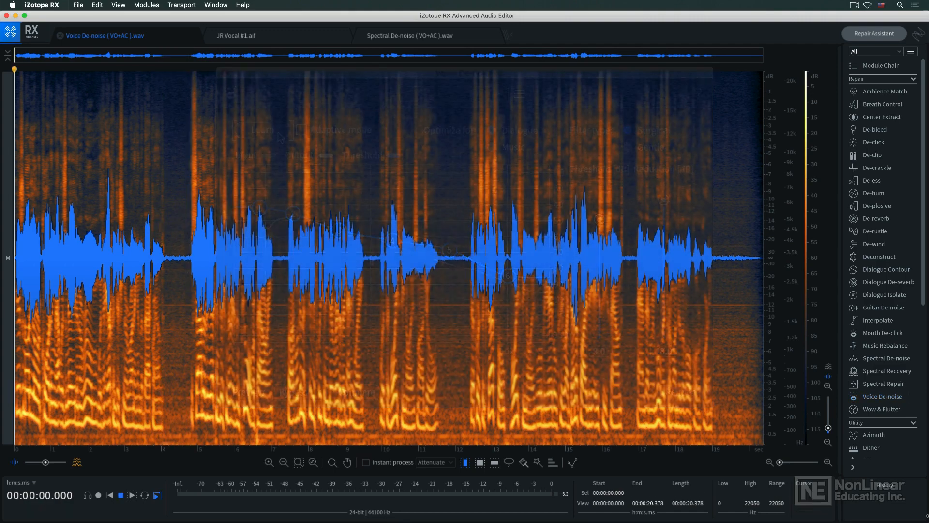
key(space)
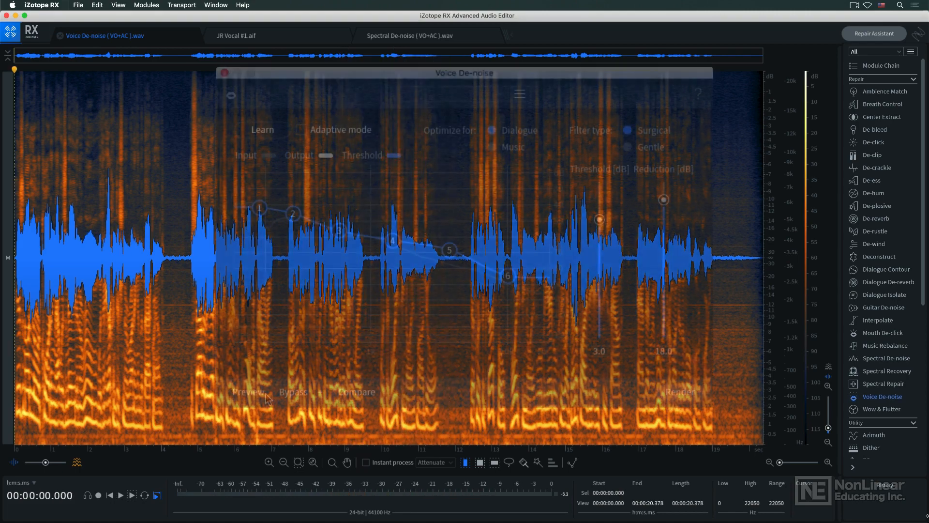
click(266, 393)
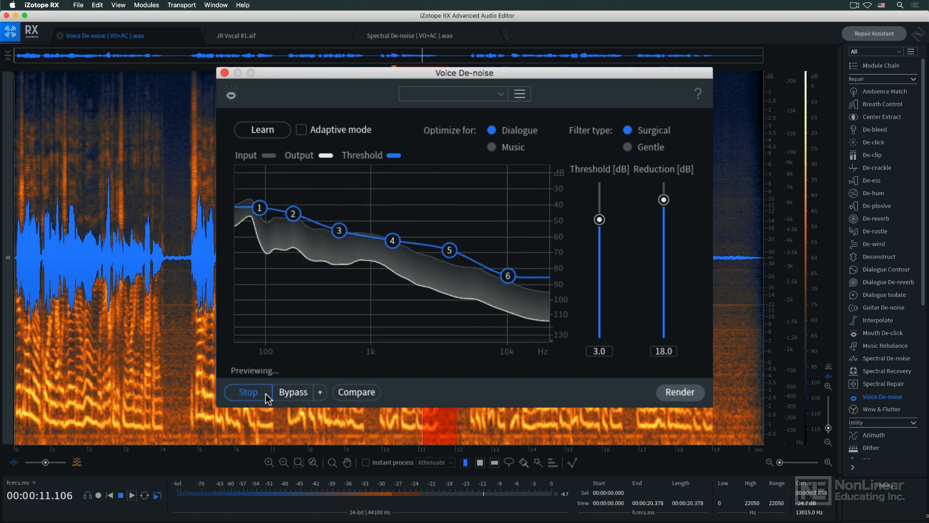
click(266, 393)
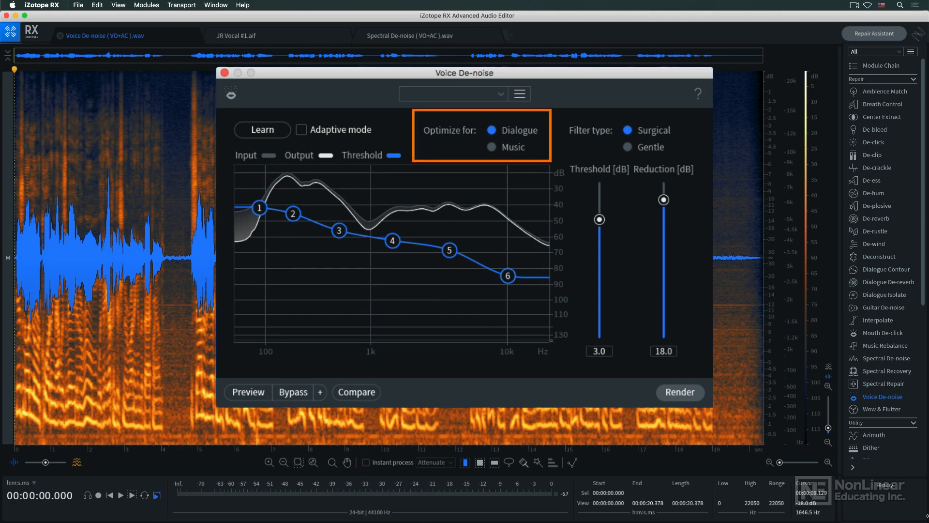
- Try optimizing Voice De-noise for Music, return to Dialogue, and set the filter type to Gentle
click(491, 147)
click(491, 130)
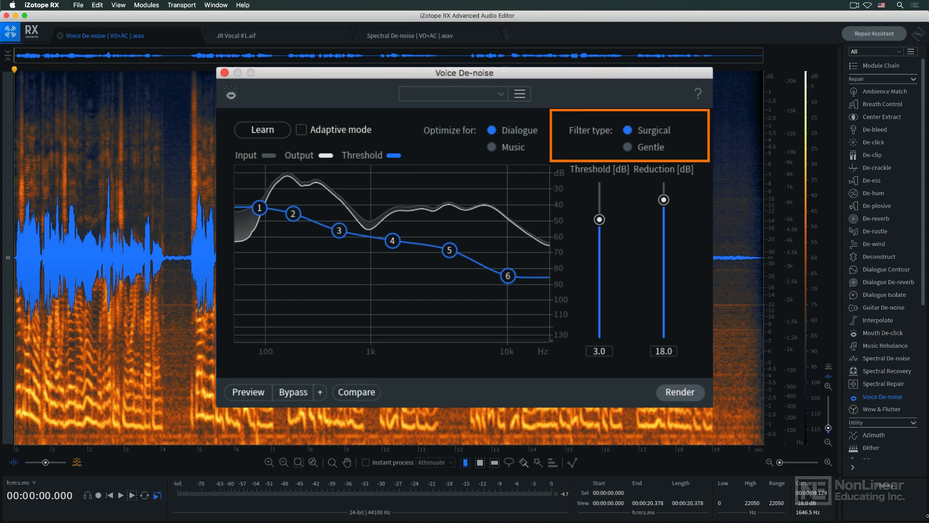
click(627, 146)
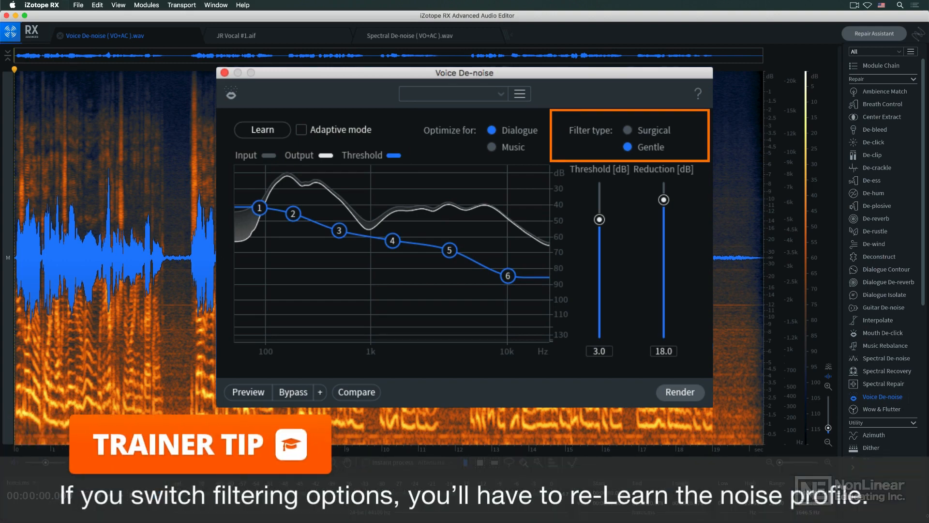